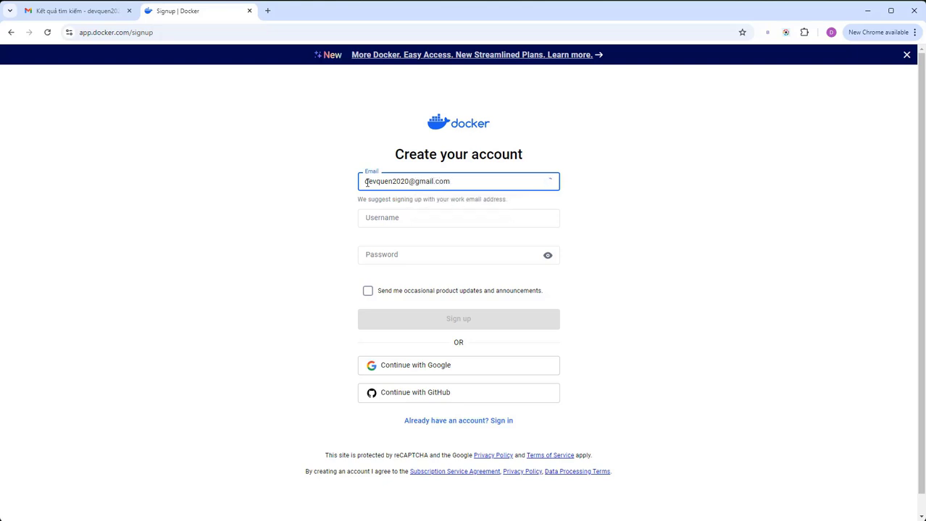
# Step: Fill in the username Man_Dev in the sign-up form and remove its underscore
pyautogui.click(369, 215)
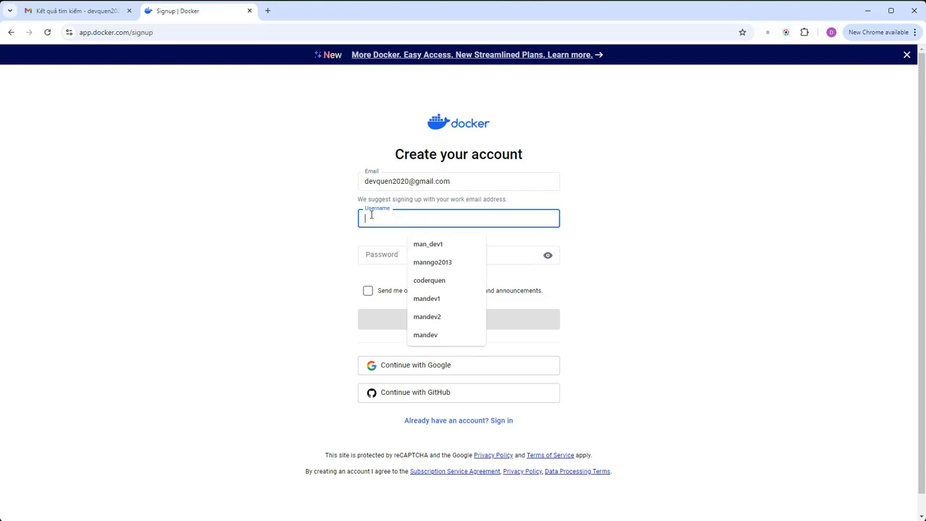
pyautogui.write('Man')
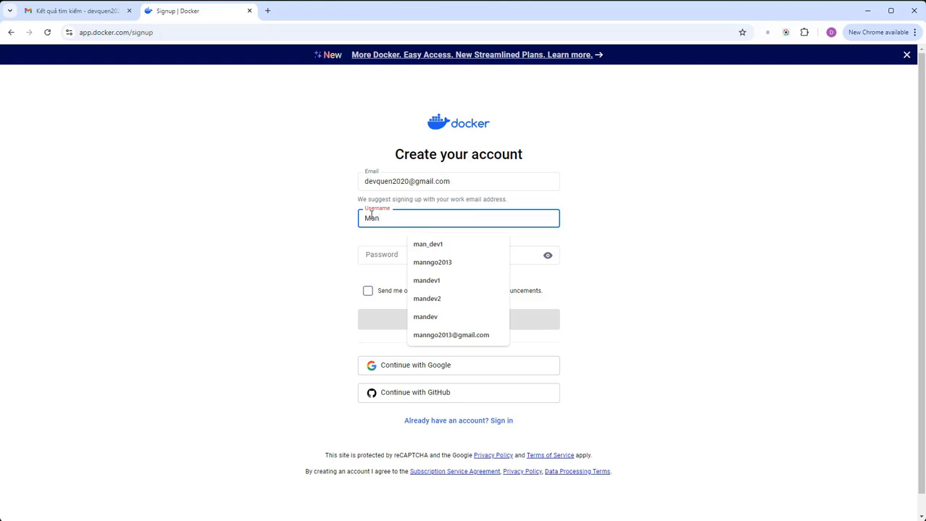
pyautogui.write('_Dev')
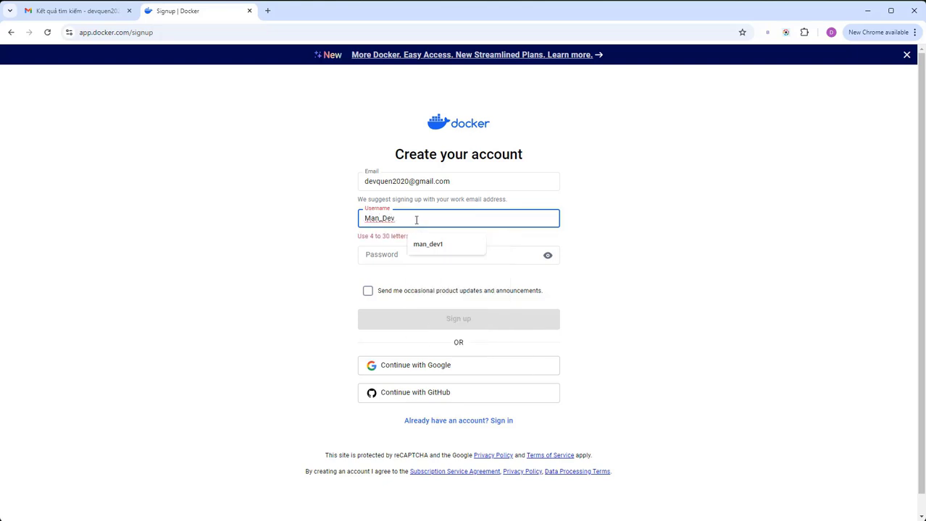
pyautogui.click(383, 218)
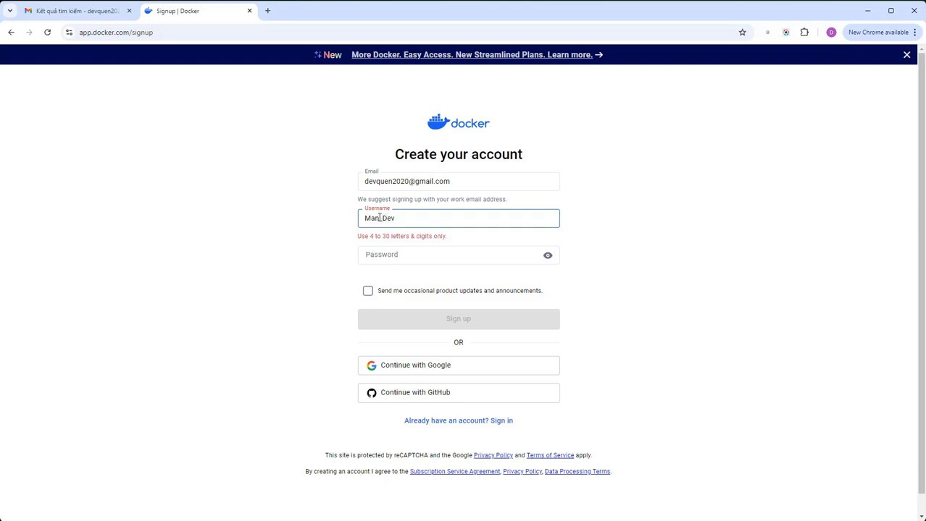
pyautogui.click(383, 218)
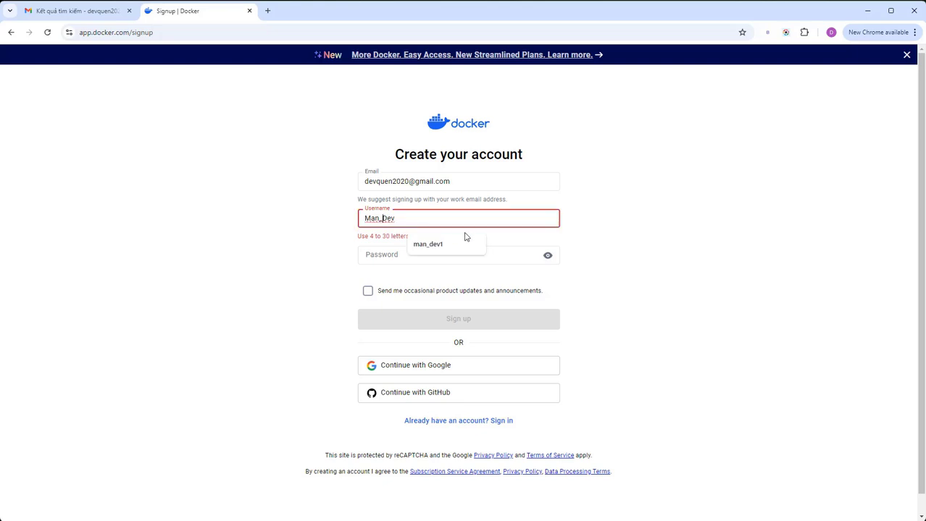
pyautogui.press('BackSpace')
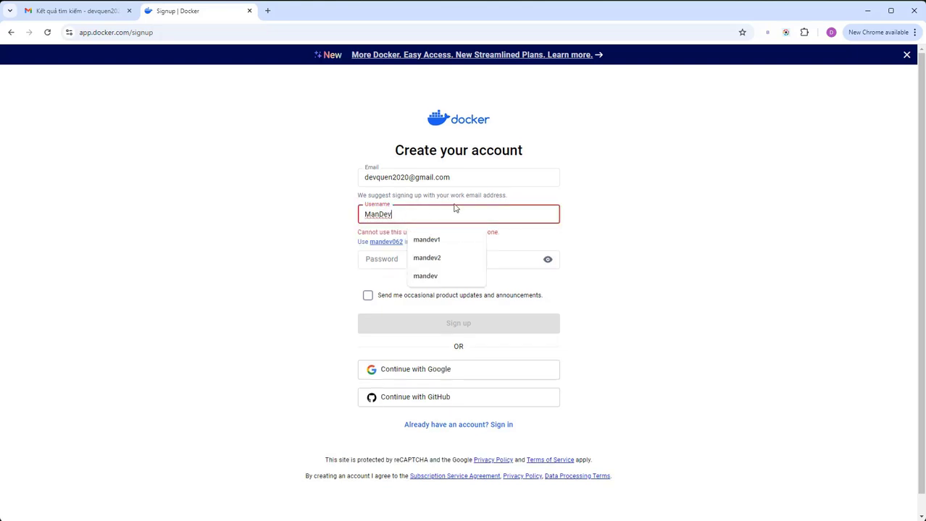
pyautogui.click(340, 226)
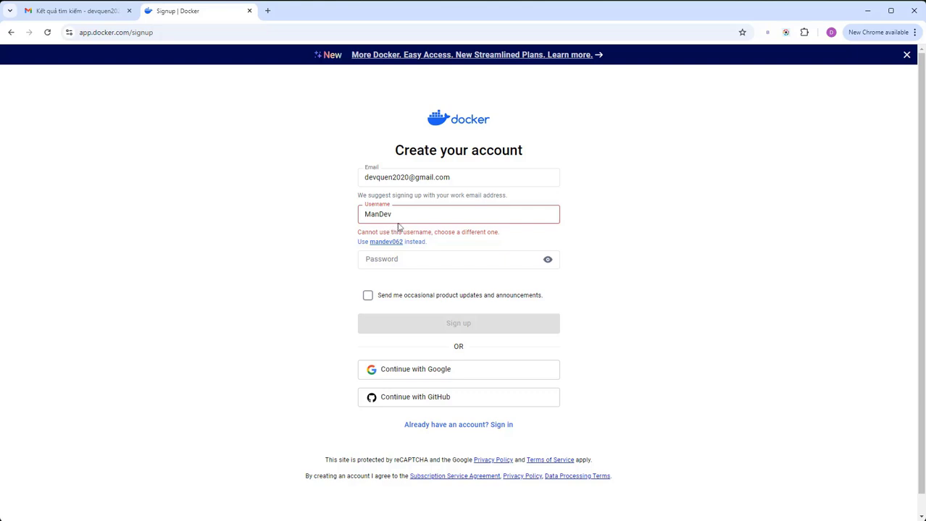
# Step: Append 2024 to the username in the sign-up form
pyautogui.click(378, 215)
pyautogui.click(393, 215)
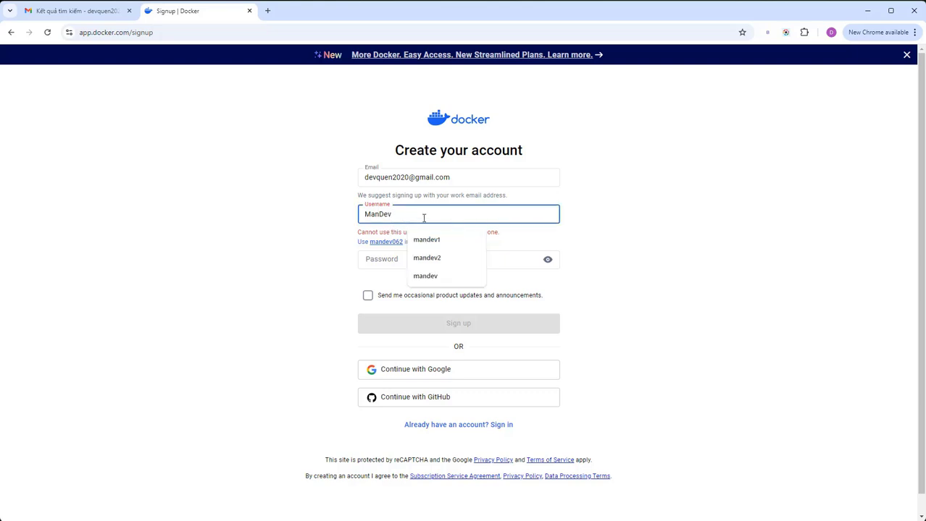
pyautogui.write('2024')
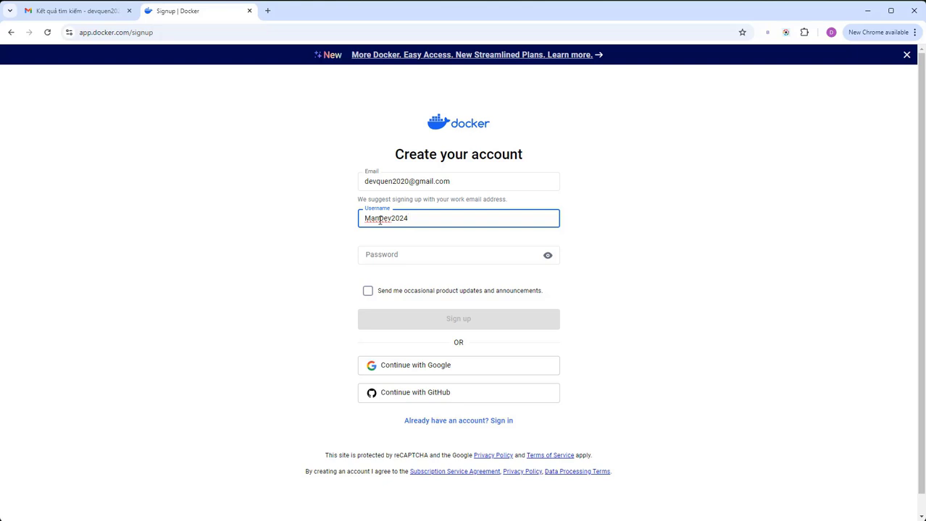
# Step: Enter the account password and submit the sign-up form without opting in to product updates
pyautogui.click(372, 255)
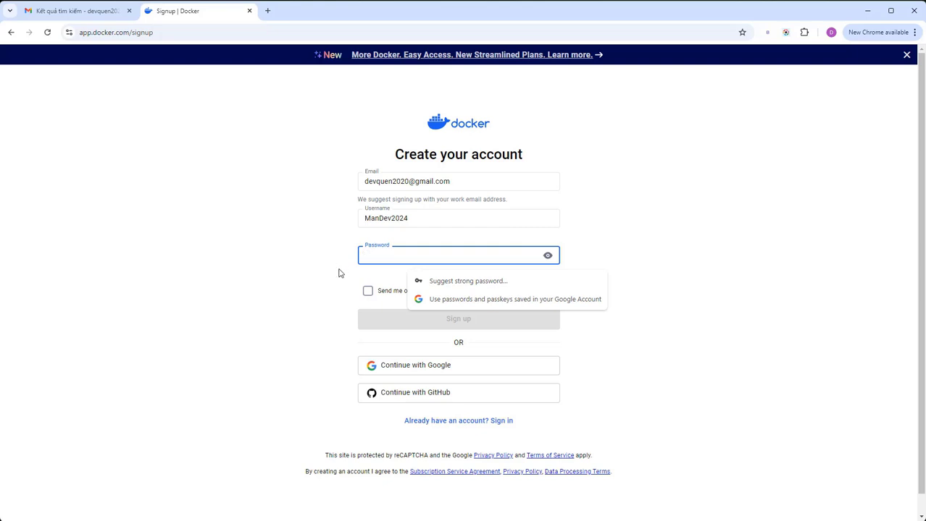
pyautogui.click(339, 272)
pyautogui.click(374, 254)
pyautogui.write('*************')
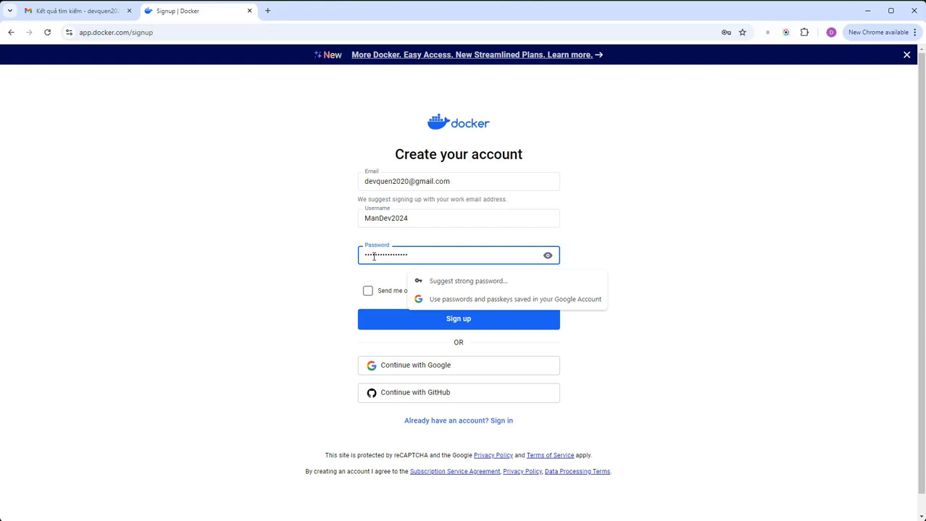
pyautogui.click(324, 275)
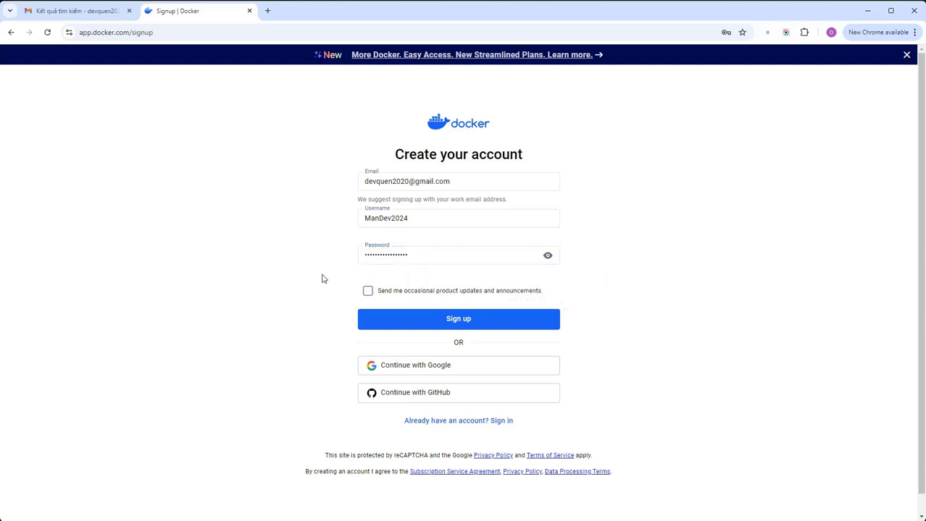
pyautogui.click(460, 323)
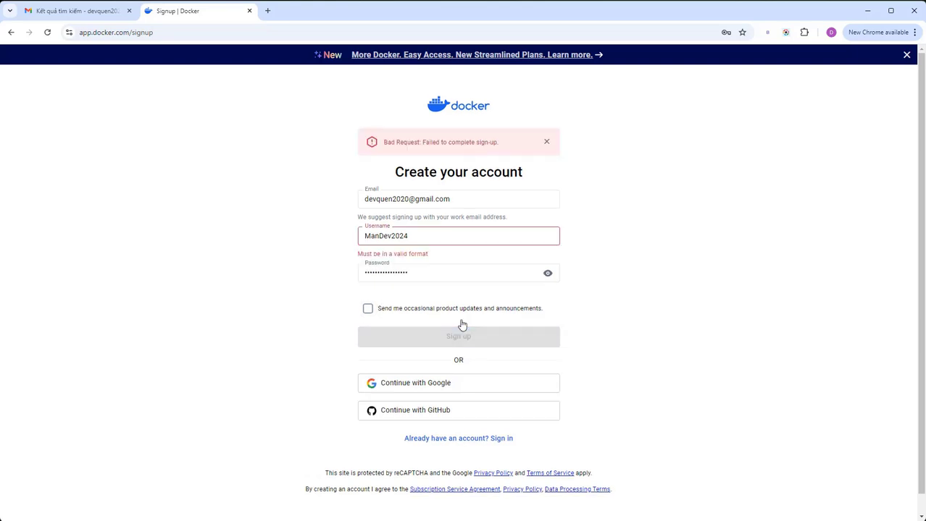
# Step: Change the capital letters in the username to lowercase so it reads mandev2024
pyautogui.click(364, 236)
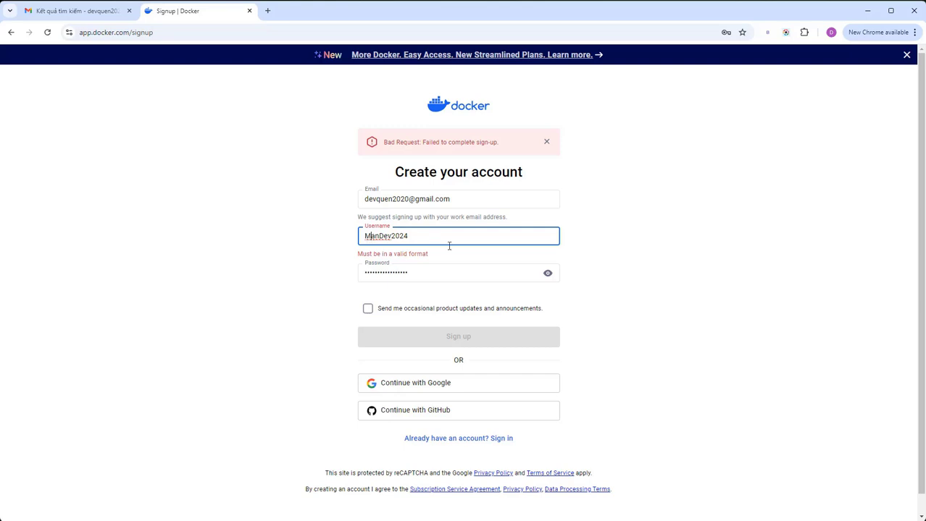
pyautogui.press('BackSpace')
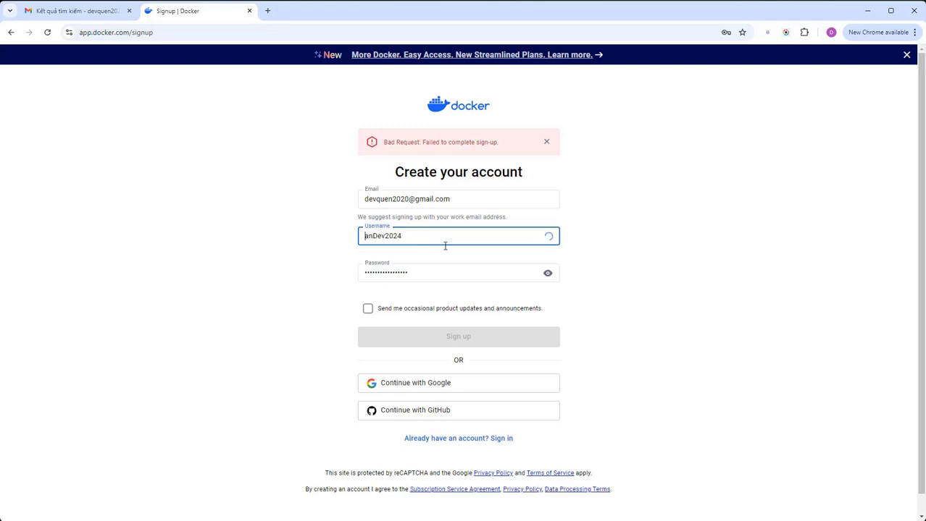
pyautogui.write('m')
pyautogui.click(378, 237)
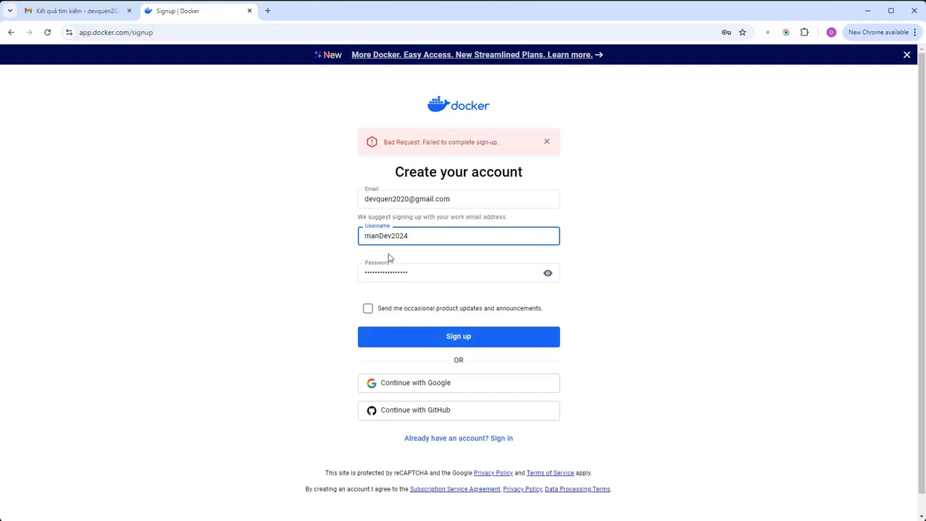
pyautogui.press('BackSpace')
pyautogui.write('d')
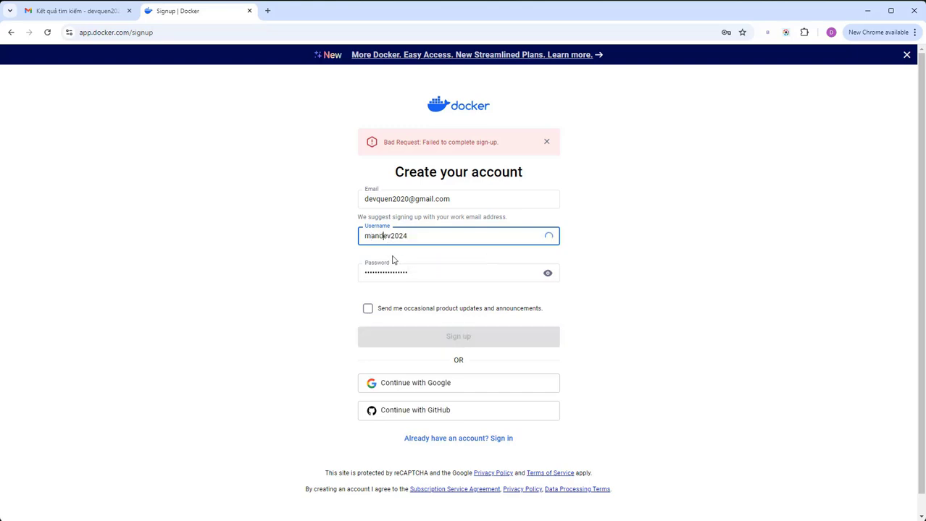
# Step: Submit the sign-up form with the corrected username and decline saving the password in the browser
pyautogui.moveTo(418, 238); pyautogui.dragTo(355, 244)
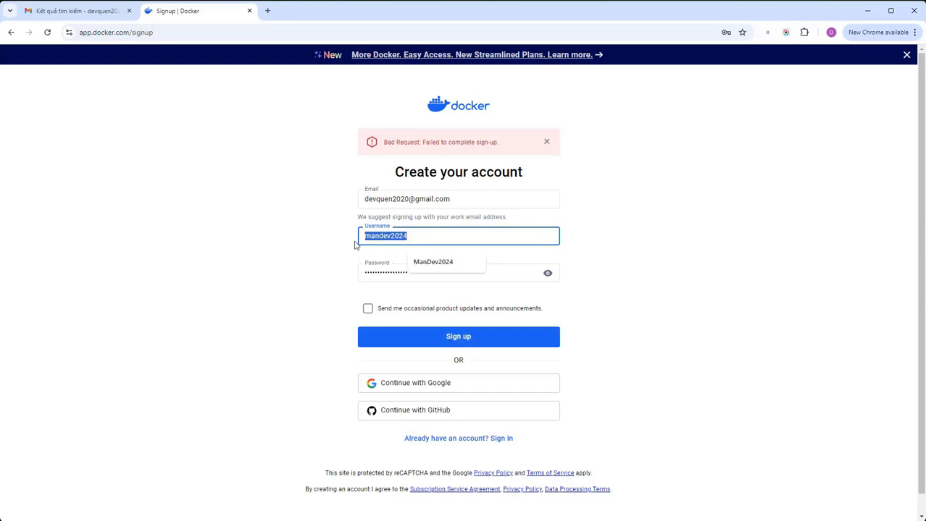
pyautogui.click(409, 237)
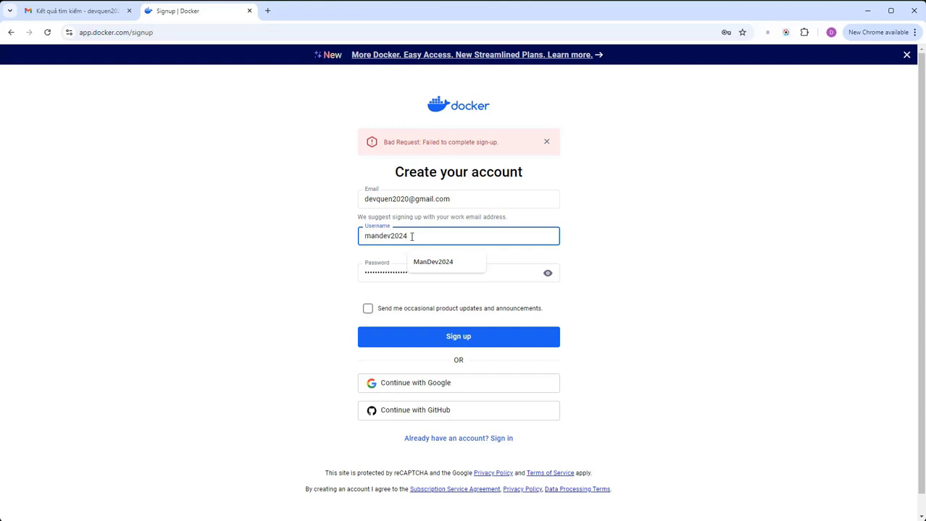
pyautogui.moveTo(412, 237); pyautogui.dragTo(359, 237)
pyautogui.click(614, 270)
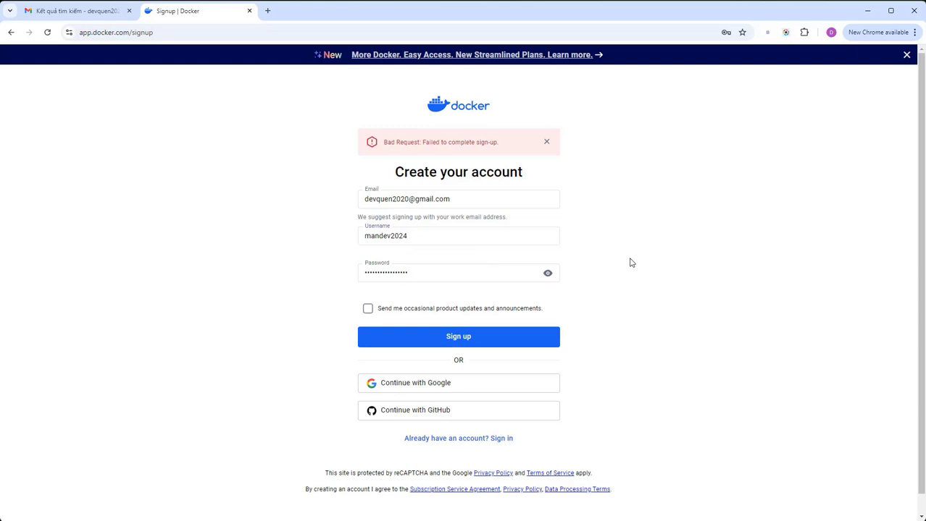
pyautogui.click(465, 336)
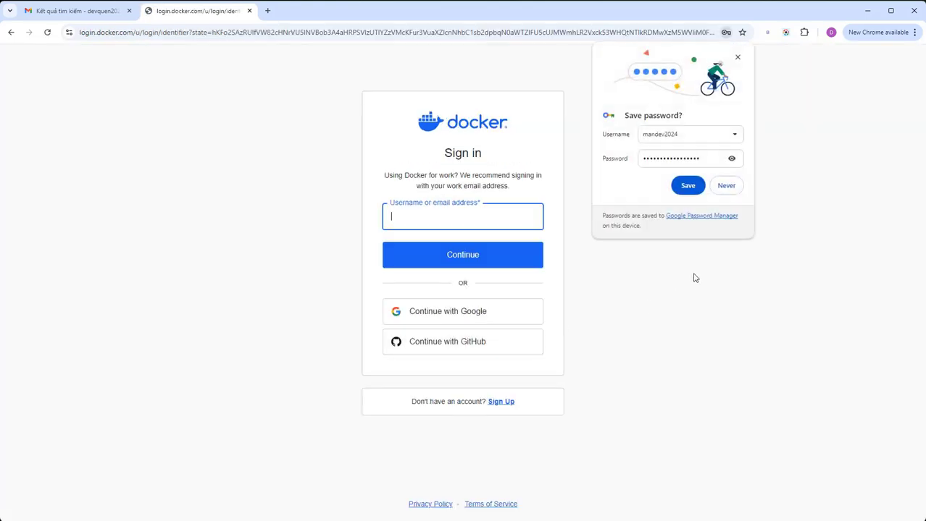
pyautogui.click(726, 187)
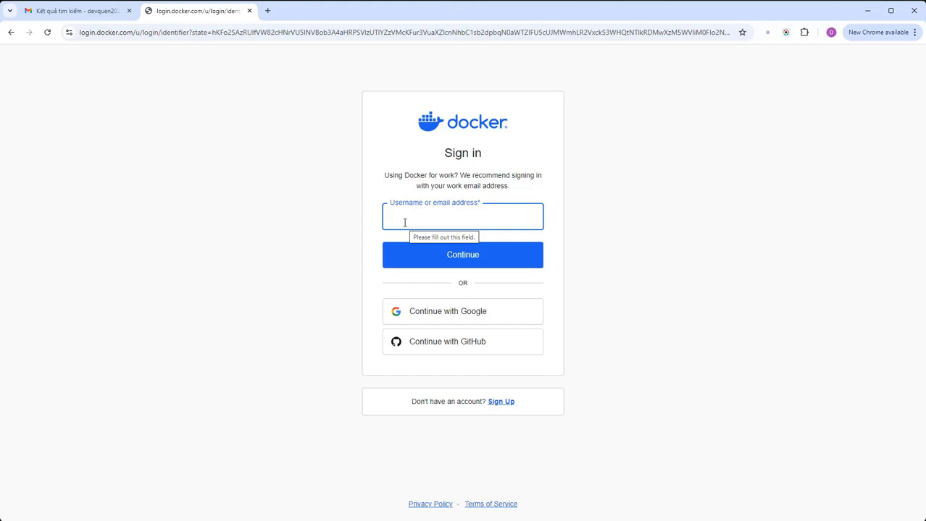
# Step: Sign in to Docker with the username mandev2024 and the account password
pyautogui.write('mand')
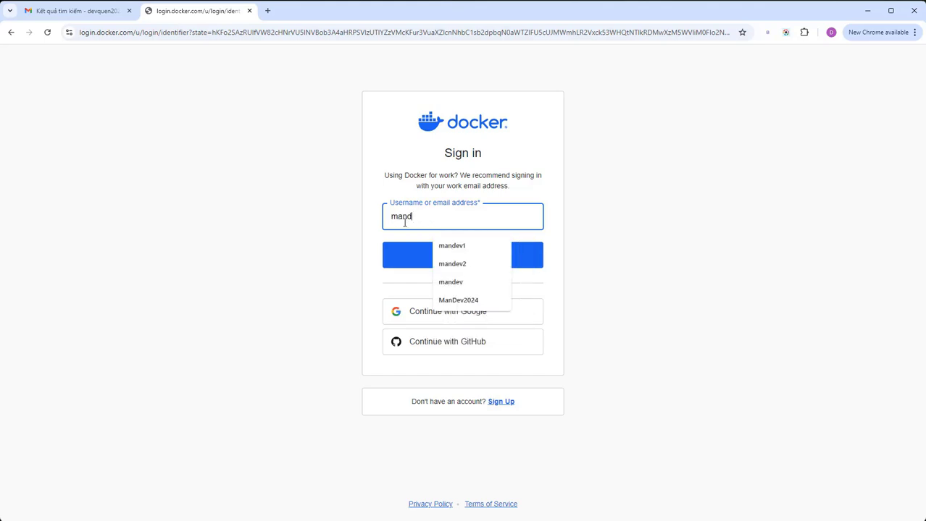
pyautogui.write('ev2024')
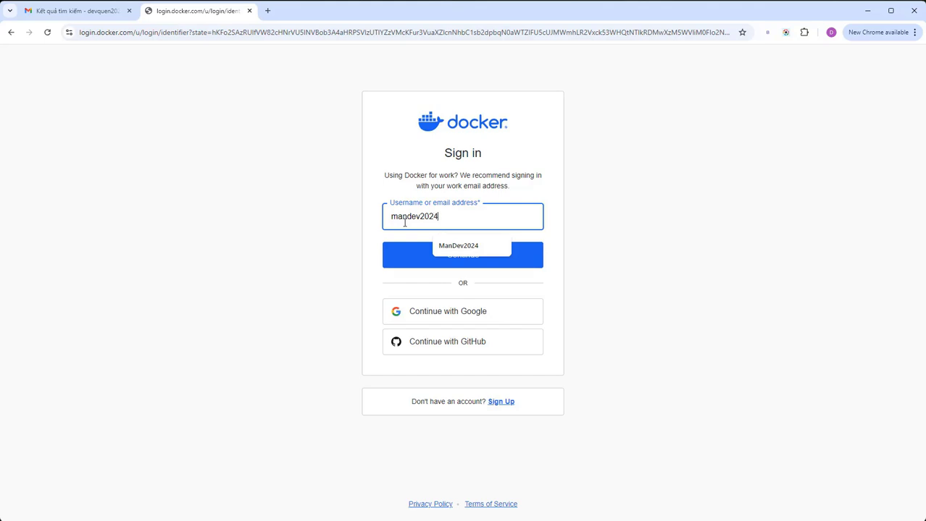
pyautogui.click(364, 253)
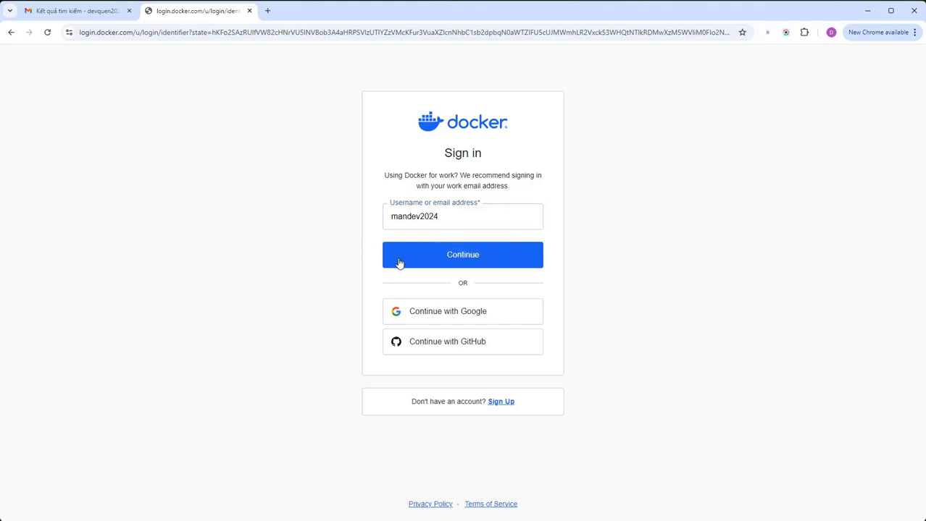
pyautogui.click(468, 259)
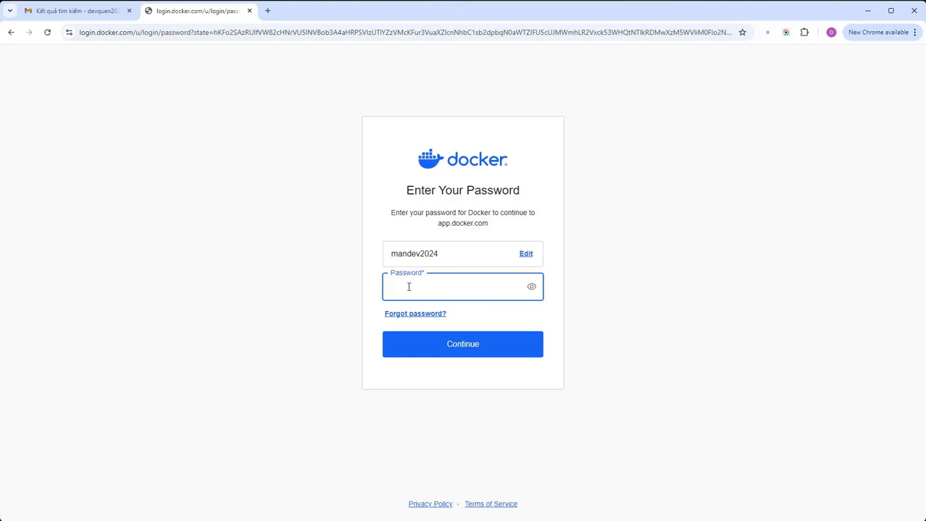
pyautogui.write('•••••••••••••••')
pyautogui.click(463, 346)
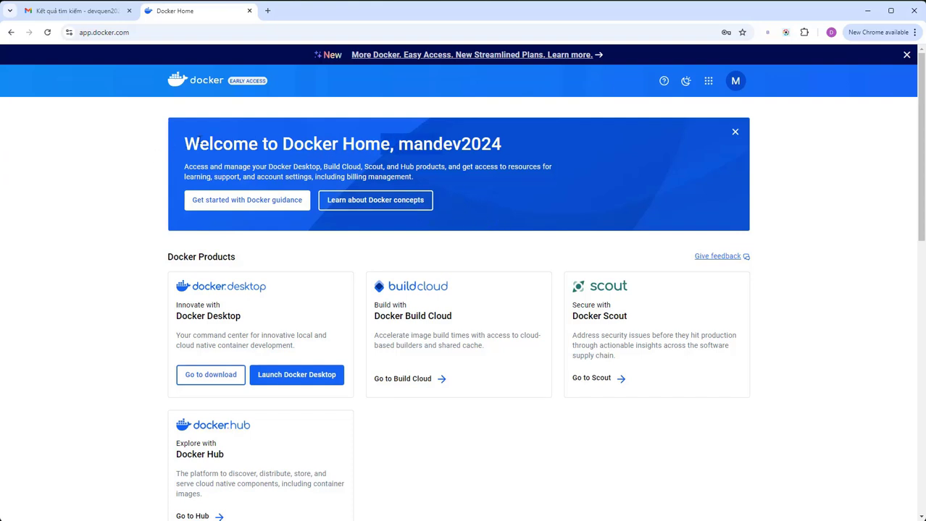
pyautogui.moveTo(186, 144); pyautogui.dragTo(525, 157)
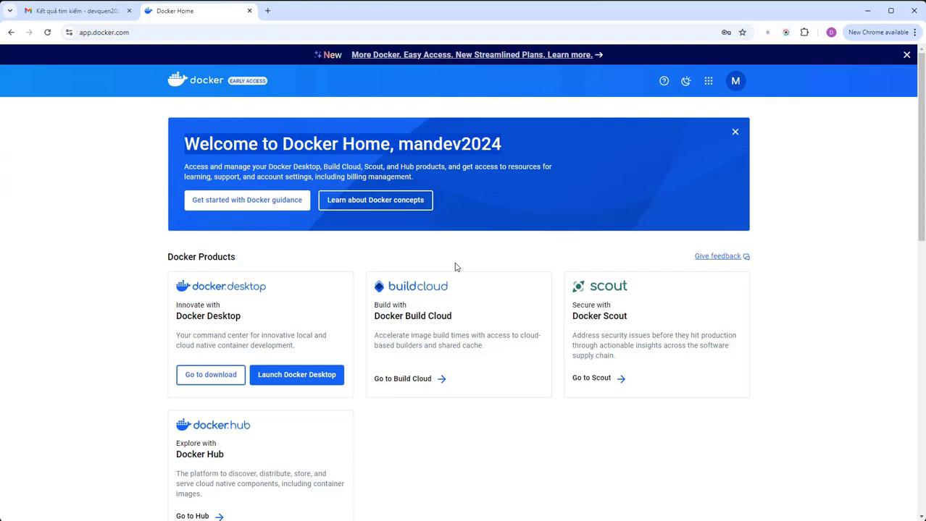
# Step: Switch to Gmail, open Docker's "Please confirm your email address" message and verify the email address
pyautogui.click(72, 11)
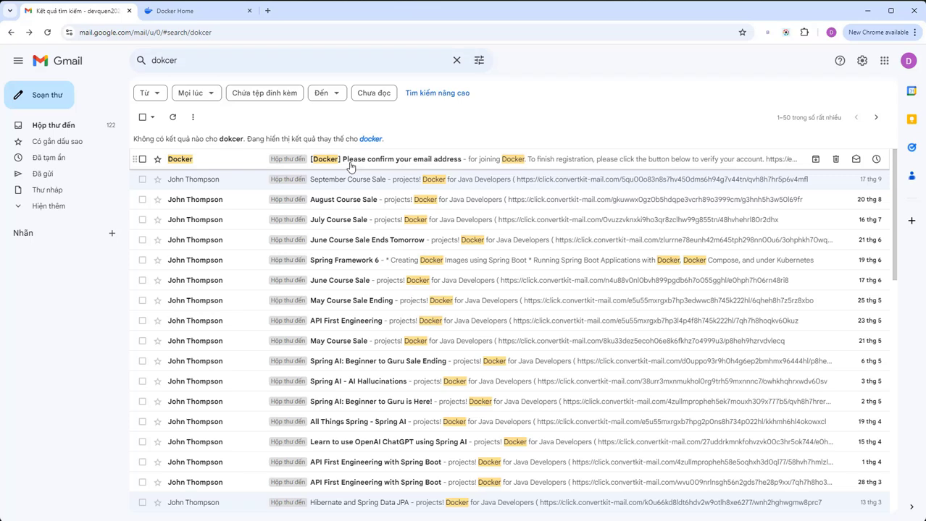
pyautogui.click(349, 162)
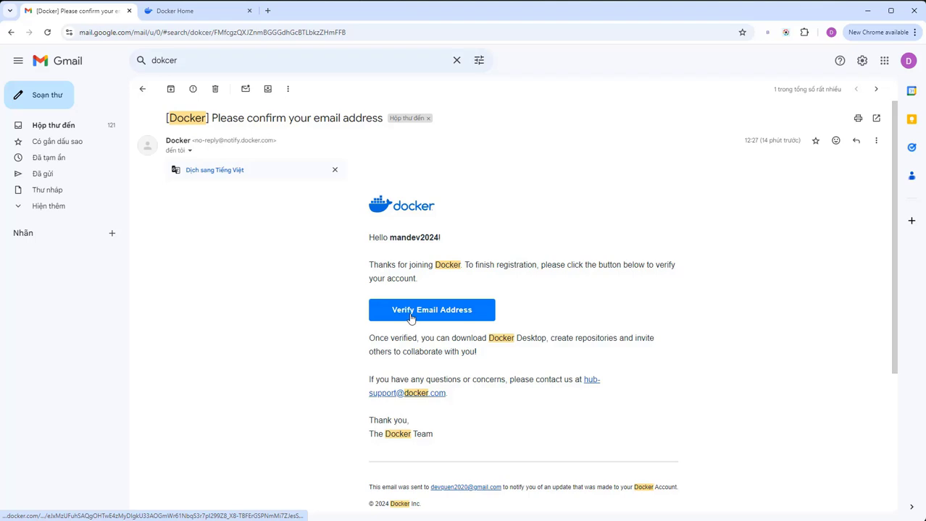
pyautogui.click(435, 316)
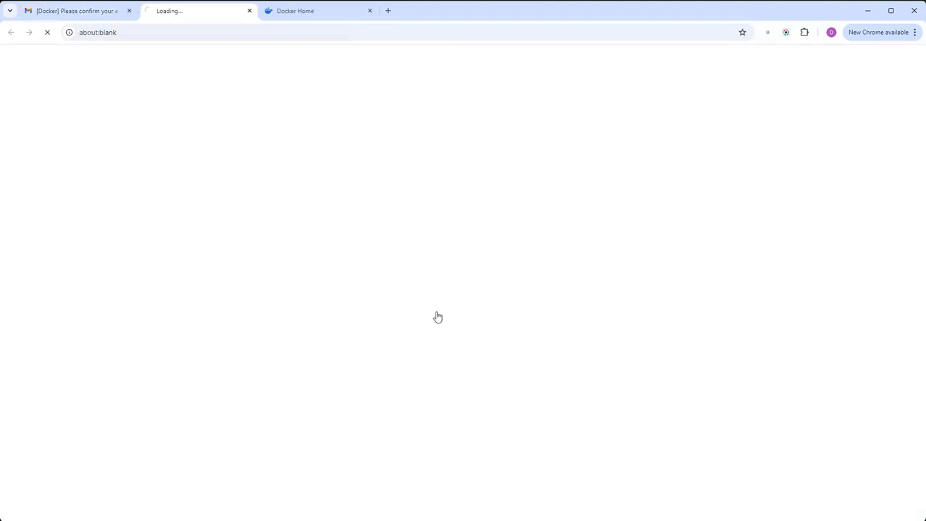